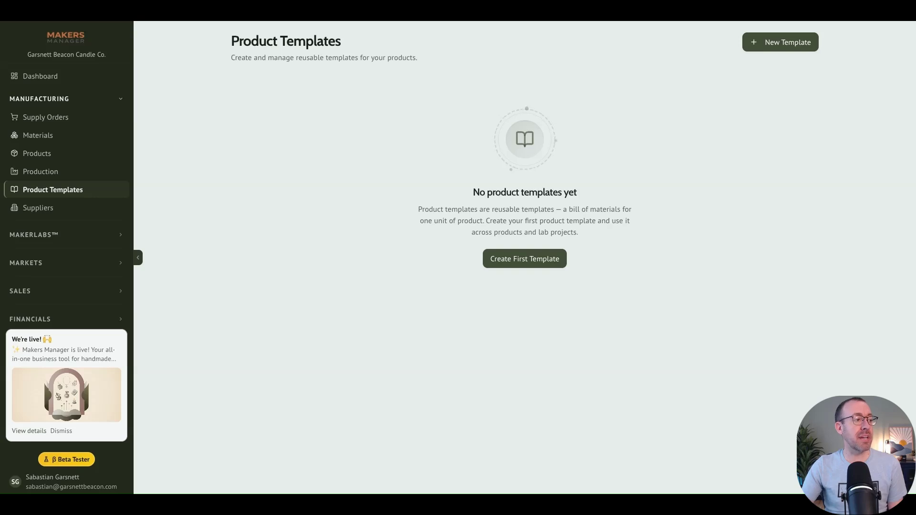
# Start a new product template and name it "10oz Soy Wax Candle"
pyautogui.click(58, 76)
pyautogui.click(61, 190)
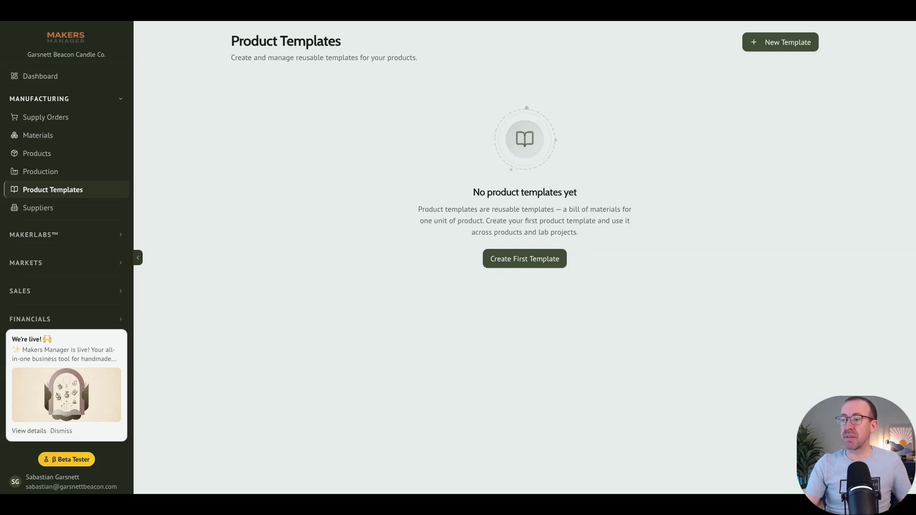
pyautogui.click(532, 264)
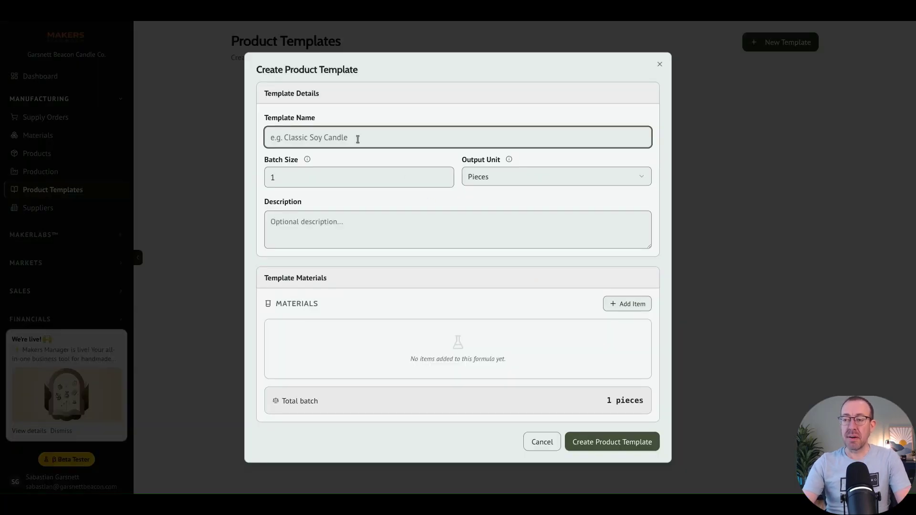
pyautogui.write('5')
pyautogui.write('oz')
pyautogui.press('BackSpace')
pyautogui.press('BackSpace')
pyautogui.press('BackSpace')
pyautogui.write('10oz Can')
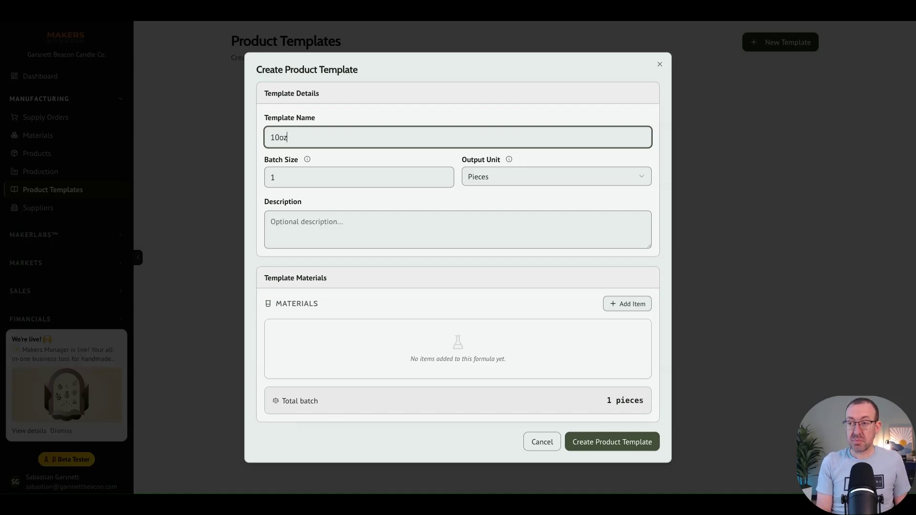
pyautogui.press('BackSpace')
pyautogui.press('BackSpace')
pyautogui.press('BackSpace')
pyautogui.write('Soy Wax')
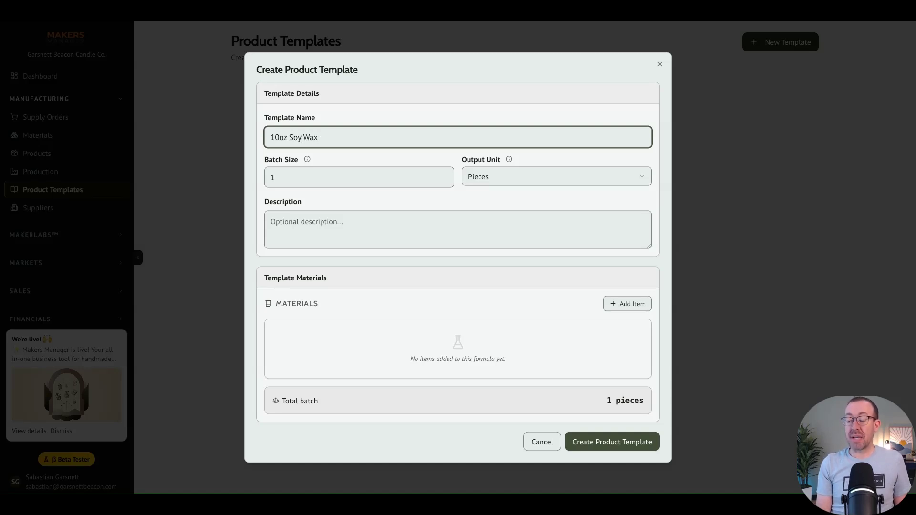
pyautogui.write(' Cal')
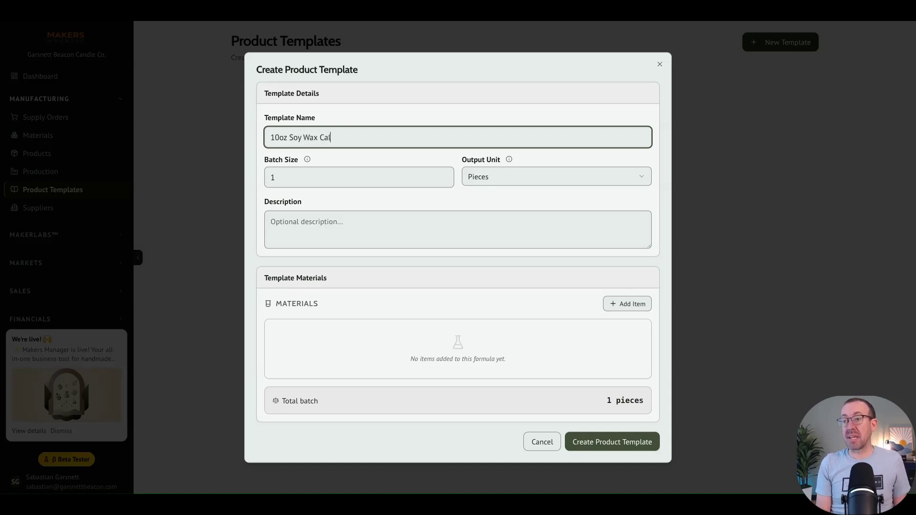
pyautogui.press('BackSpace')
pyautogui.write('d')
pyautogui.write('ndle')
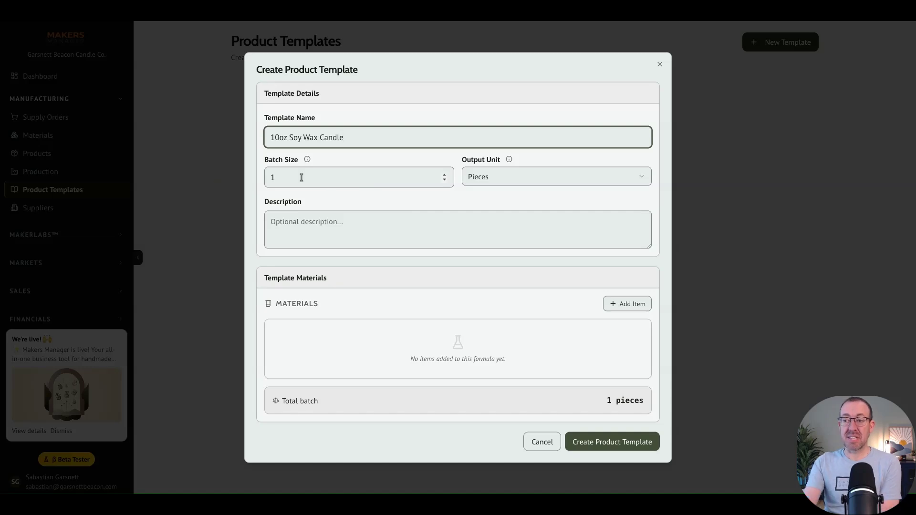
pyautogui.click(481, 202)
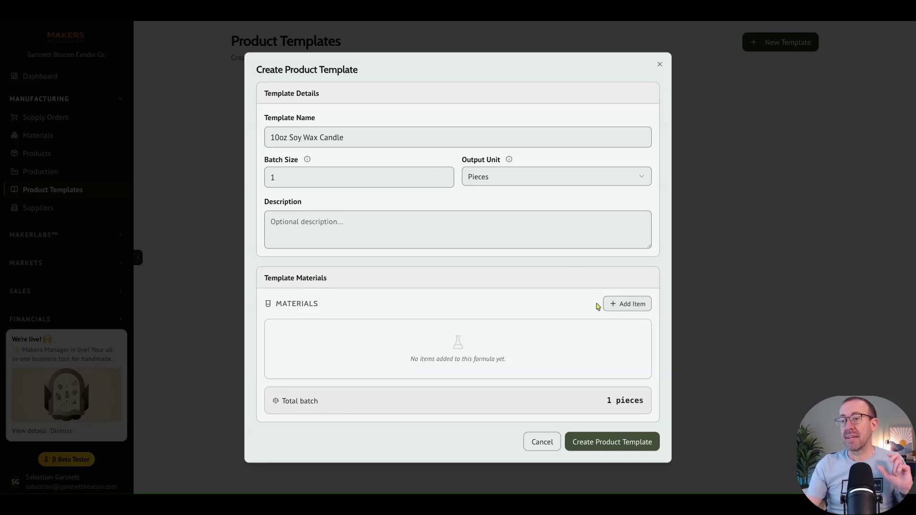
# Add the 70-400 Gold Threaded Lid and CD12 Wicks to the template's materials
pyautogui.click(632, 309)
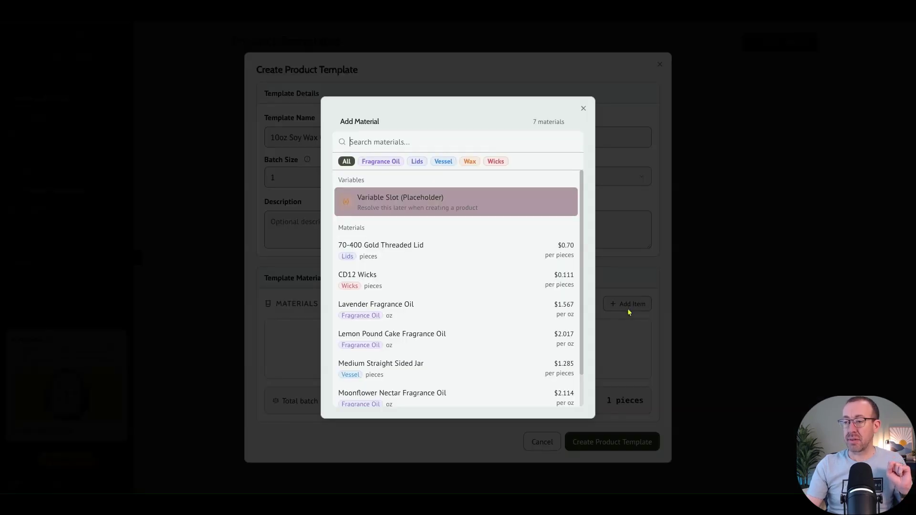
pyautogui.click(448, 251)
pyautogui.click(626, 307)
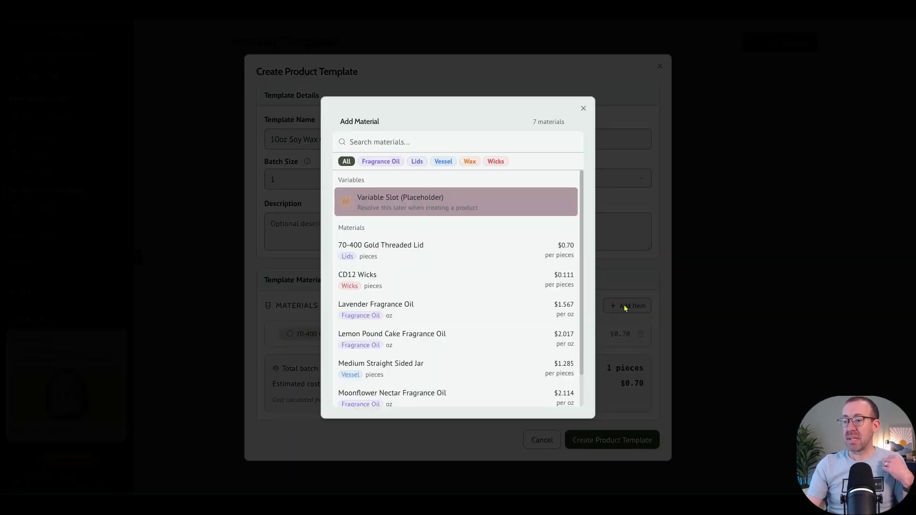
pyautogui.click(502, 285)
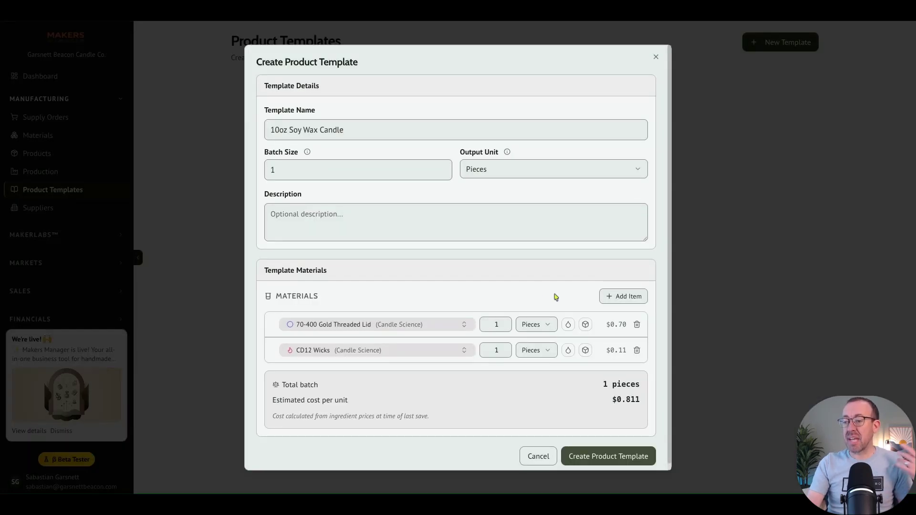
# Add the Medium Straight Sided Jar and Soy Wax 464 to the template's materials
pyautogui.click(629, 298)
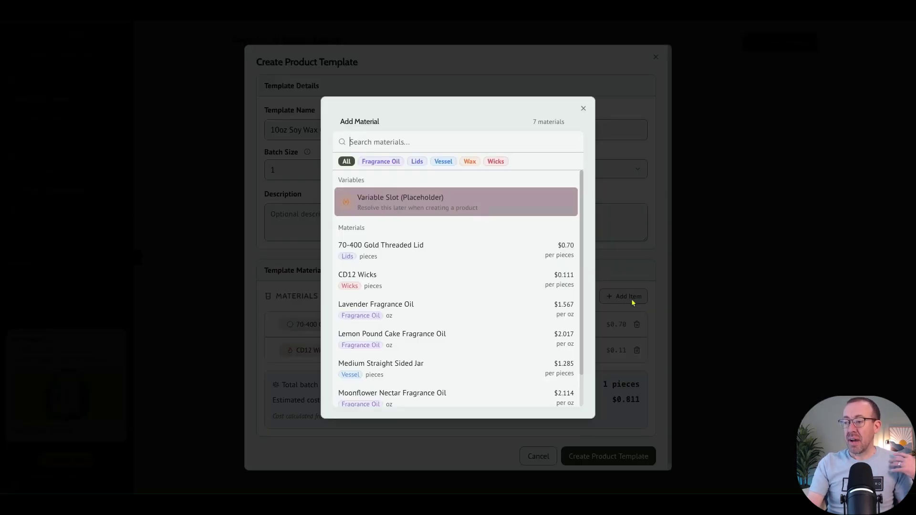
pyautogui.click(464, 370)
pyautogui.scroll(-1, 475, 311)
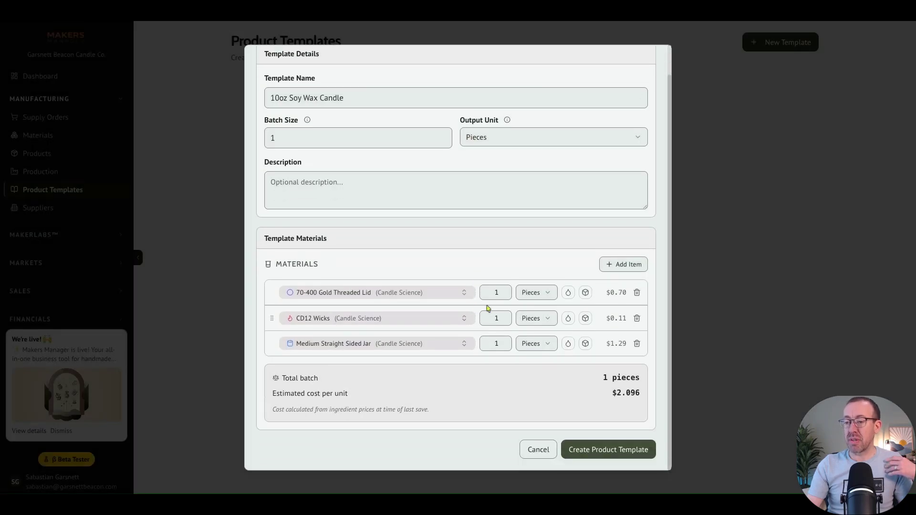
pyautogui.click(623, 264)
pyautogui.click(422, 390)
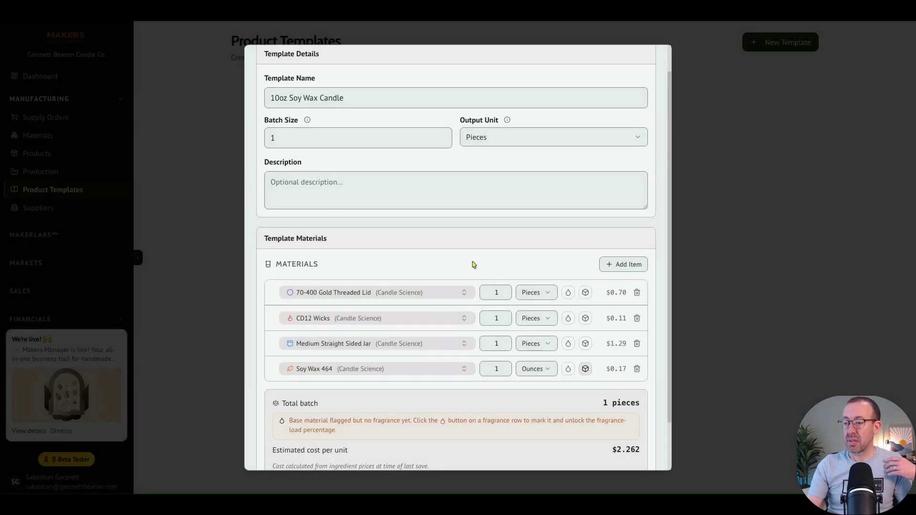
# Create the 10oz Soy Wax Candle template and duplicate it in the template list
pyautogui.scroll(-1, 467, 270)
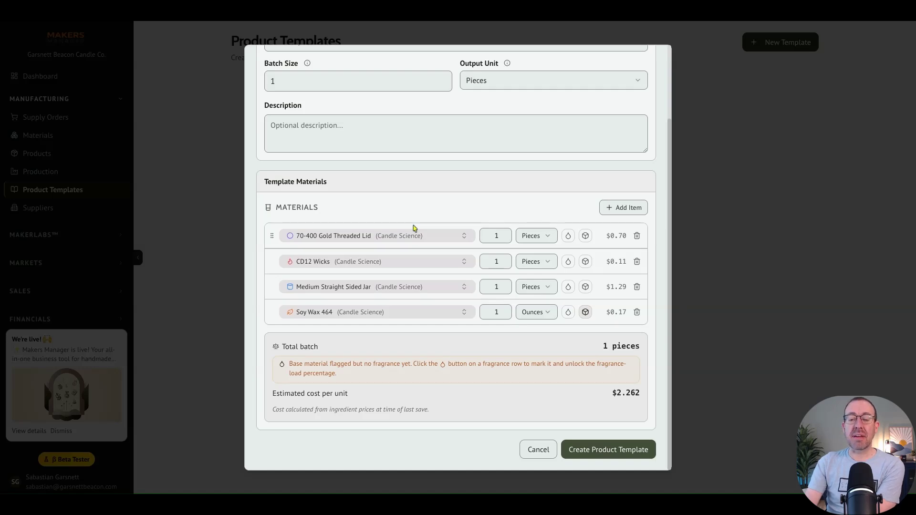
pyautogui.scroll(3, 389, 199)
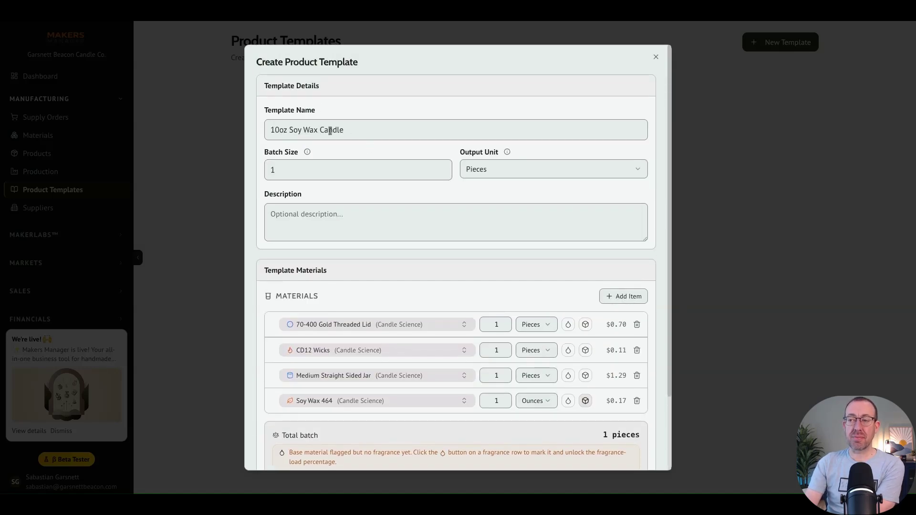
pyautogui.scroll(-2, 469, 328)
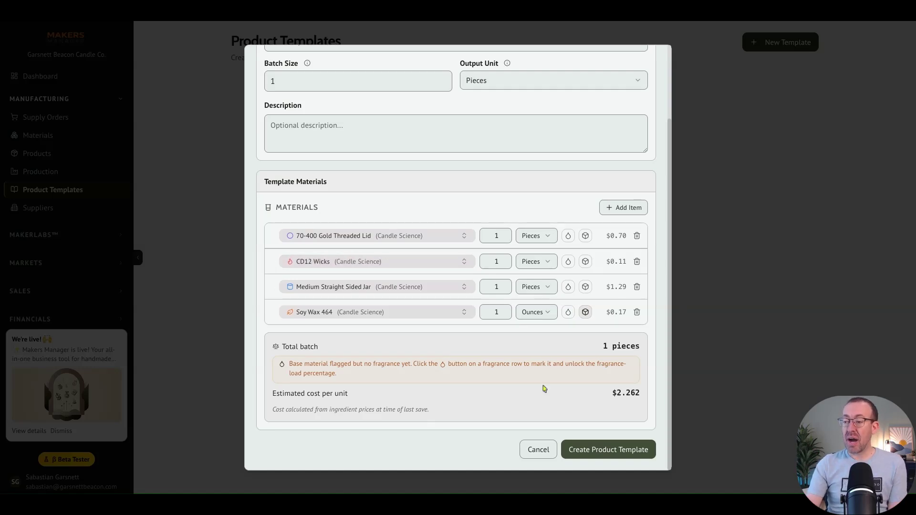
pyautogui.click(599, 452)
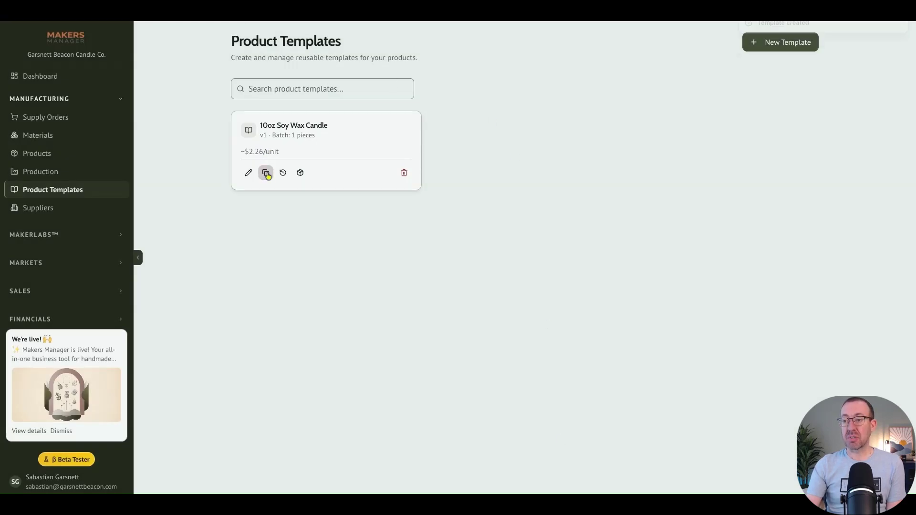
pyautogui.click(266, 173)
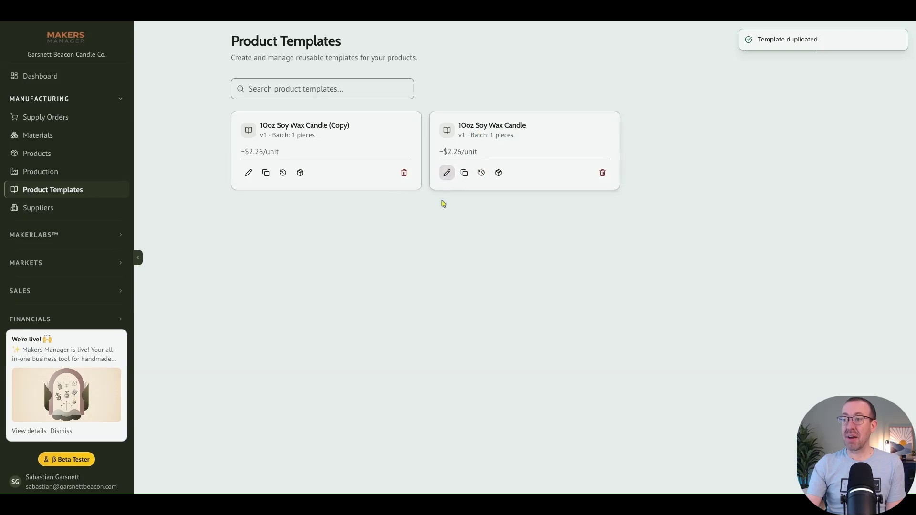
# Edit the original 10oz Soy Wax Candle template and rename it "5oz Soy Wax Candle"
pyautogui.click(447, 173)
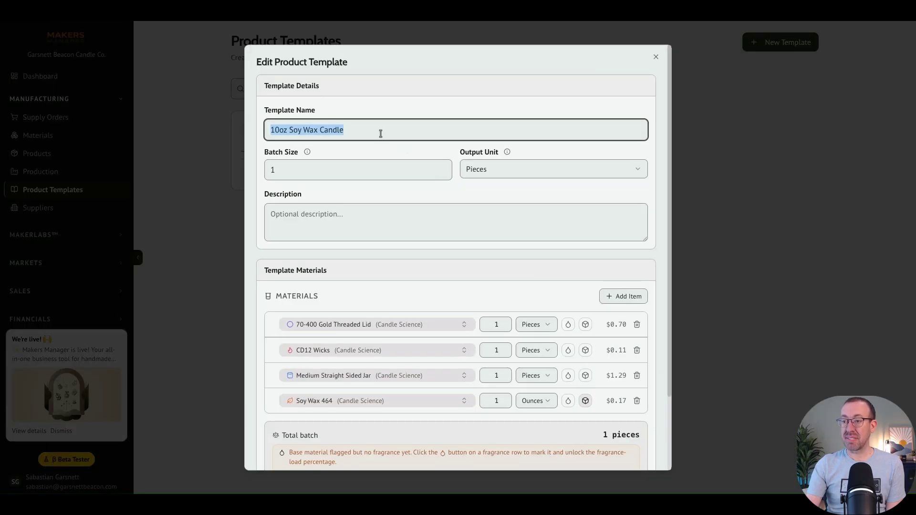
pyautogui.click(281, 130)
pyautogui.press('BackSpace')
pyautogui.press('BackSpace')
pyautogui.write('5')
pyautogui.click(387, 114)
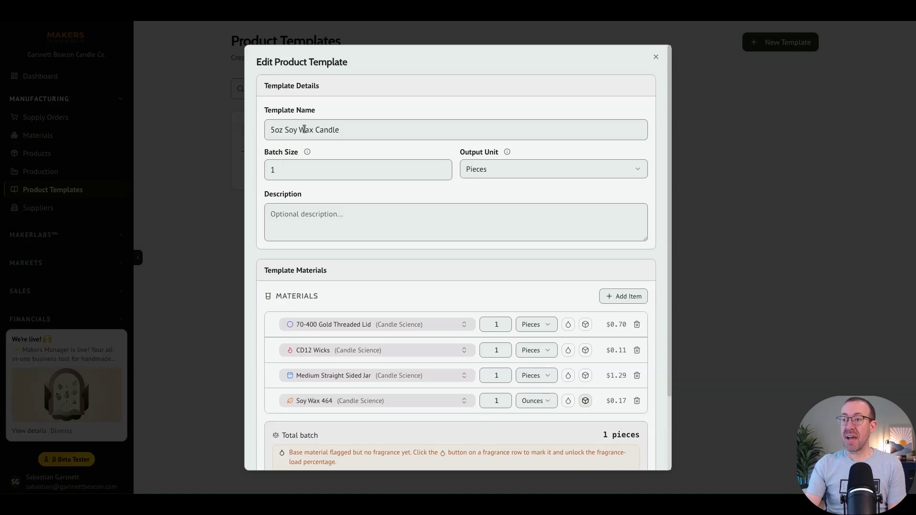
# Set the Soy Wax 464 quantity to 4.5 ounces in the 5oz template and save the changes
pyautogui.scroll(-3, 464, 259)
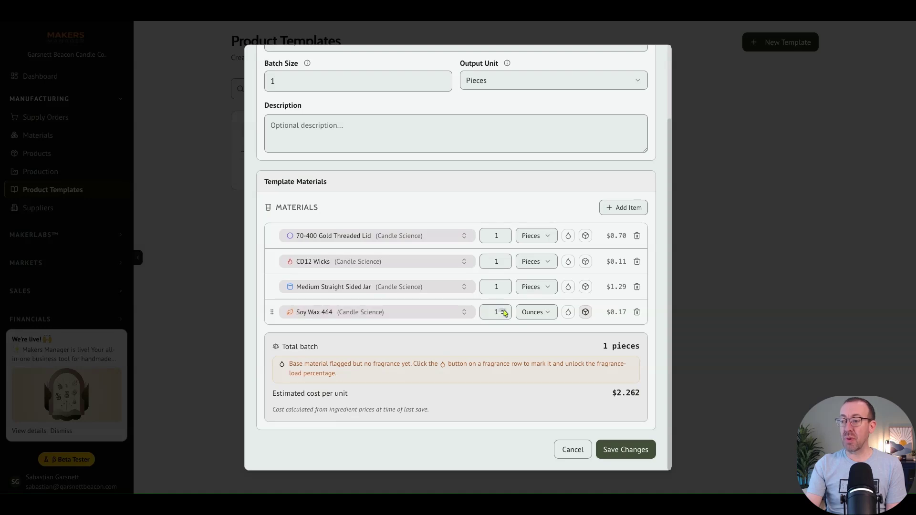
pyautogui.scroll(3, 503, 316)
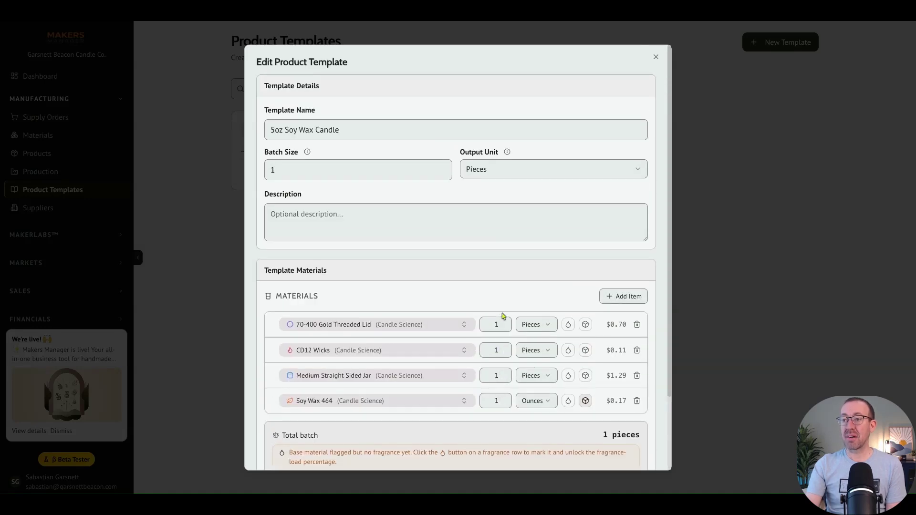
pyautogui.scroll(-3, 504, 316)
pyautogui.click(500, 315)
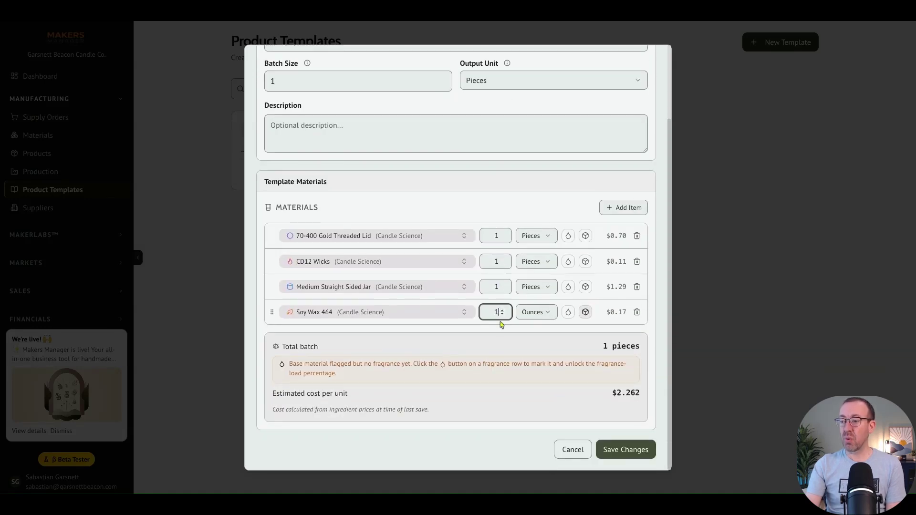
pyautogui.press('BackSpace')
pyautogui.write('4.')
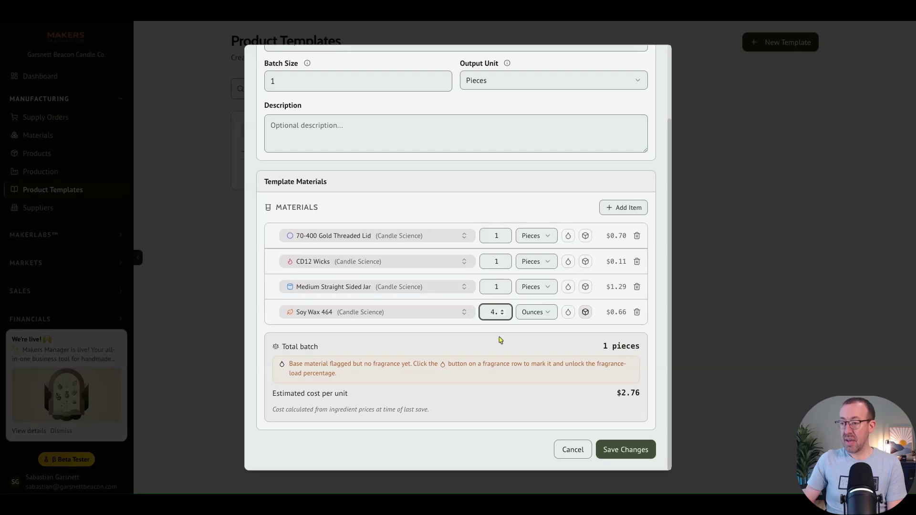
pyautogui.write('5')
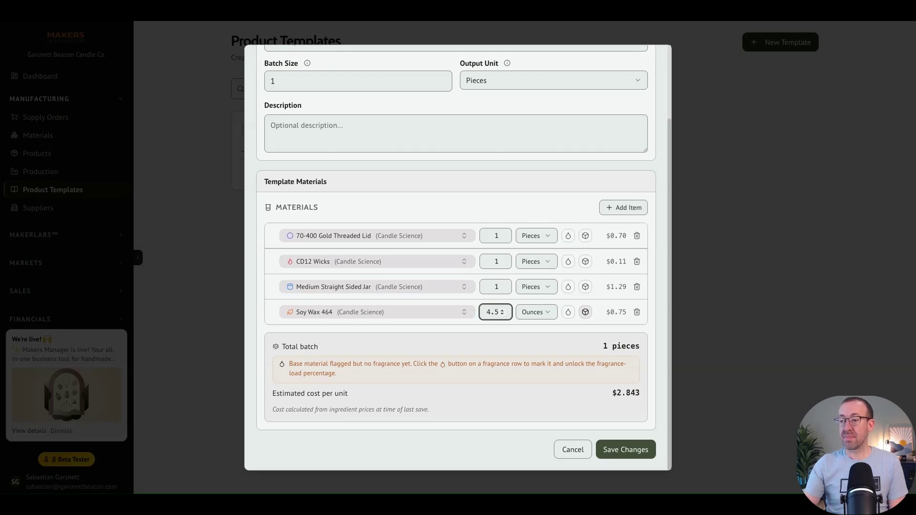
pyautogui.click(519, 335)
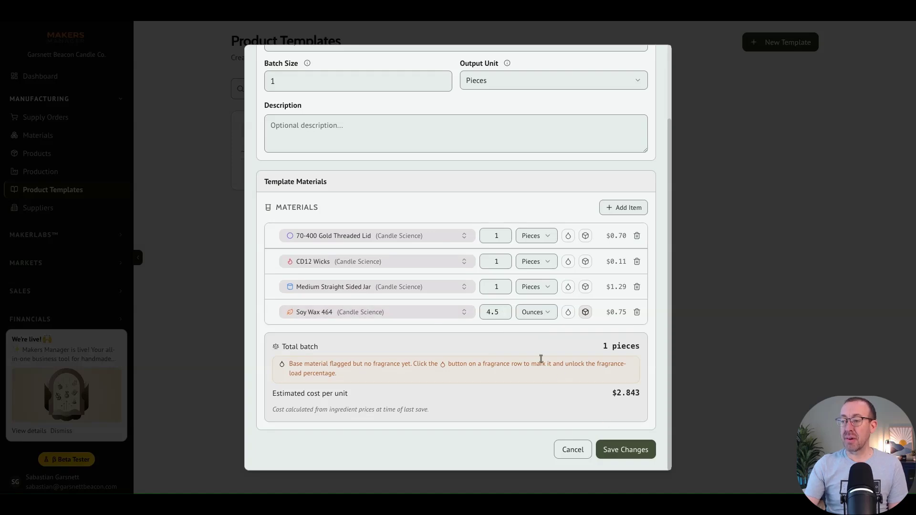
pyautogui.scroll(2, 576, 374)
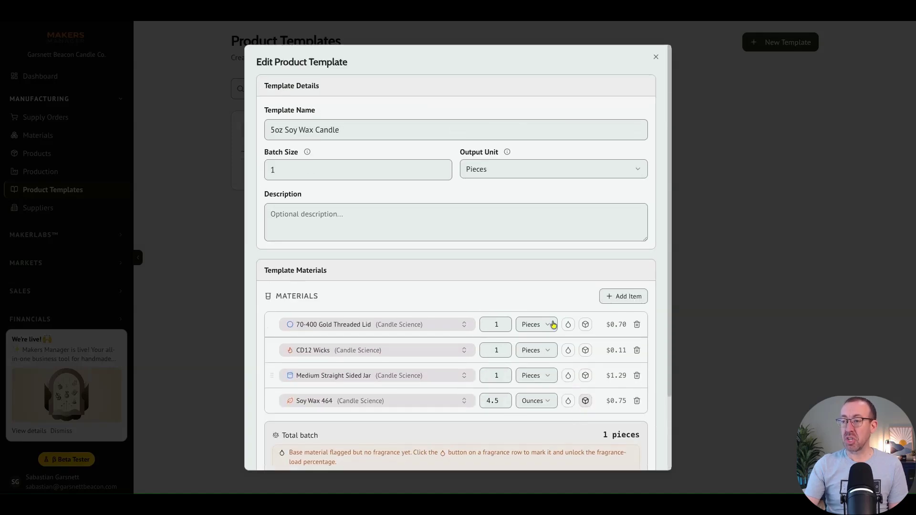
pyautogui.scroll(-3, 625, 389)
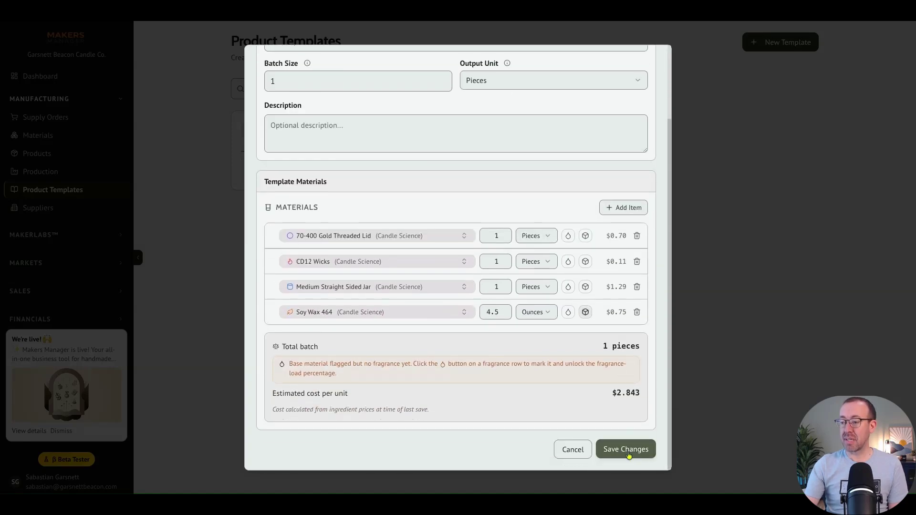
pyautogui.click(625, 449)
pyautogui.click(544, 333)
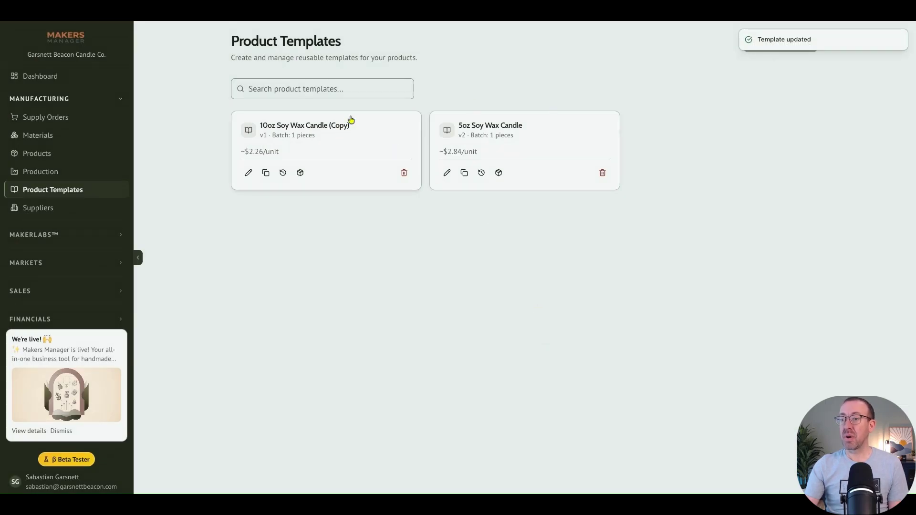
# Edit the duplicated template and remove the "(Copy)" suffix so its name is "10oz Soy Wax Candle"
pyautogui.click(248, 173)
pyautogui.click(376, 129)
pyautogui.hotkey('shift', 'Left')
pyautogui.hotkey('shift', 'Left')
pyautogui.hotkey('shift', 'Left')
pyautogui.hotkey('shift', 'Left')
pyautogui.hotkey('shift', 'Left')
pyautogui.hotkey('shift', 'Left')
pyautogui.hotkey('shift', 'Left')
pyautogui.press('BackSpace')
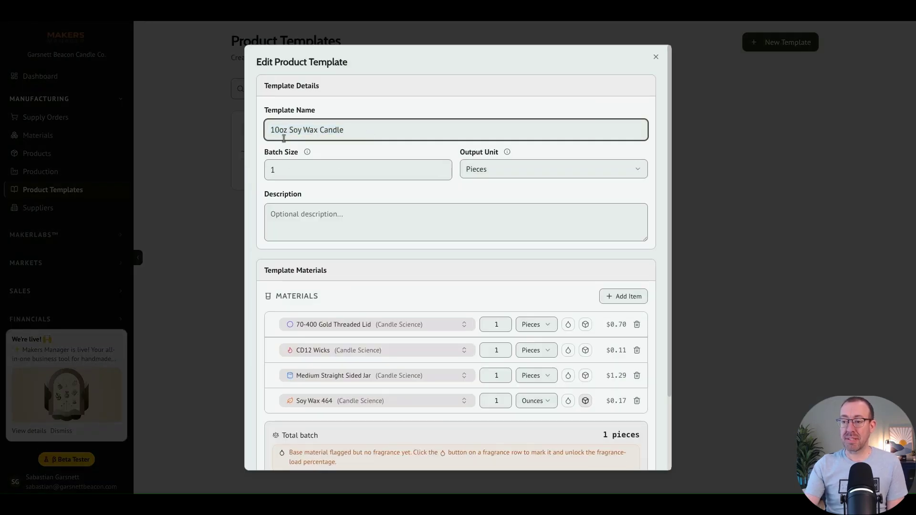
# Set the Soy Wax 464 quantity to 9 ounces in the 10oz template and save the changes
pyautogui.scroll(-3, 420, 262)
pyautogui.click(502, 311)
pyautogui.click(502, 311)
pyautogui.click(501, 311)
pyautogui.click(501, 311)
pyautogui.click(502, 311)
pyautogui.click(502, 311)
pyautogui.click(501, 311)
pyautogui.click(502, 310)
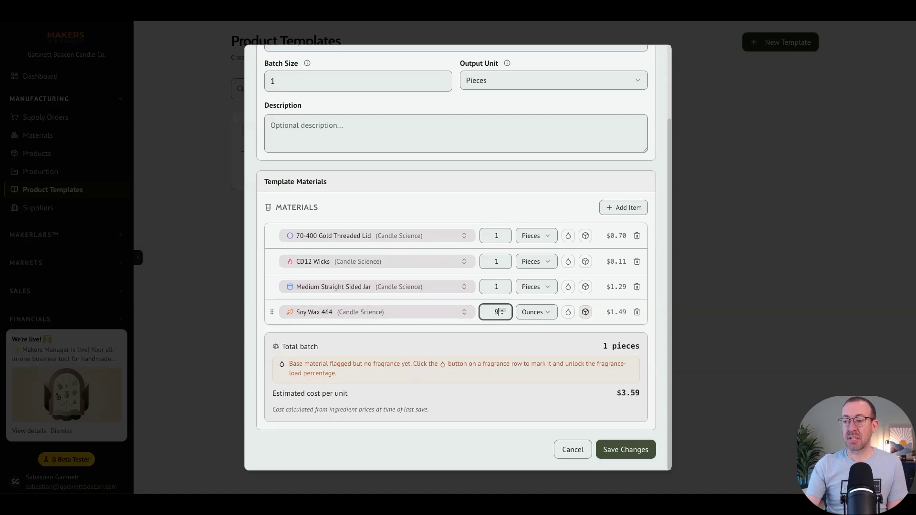
pyautogui.click(629, 445)
pyautogui.click(538, 332)
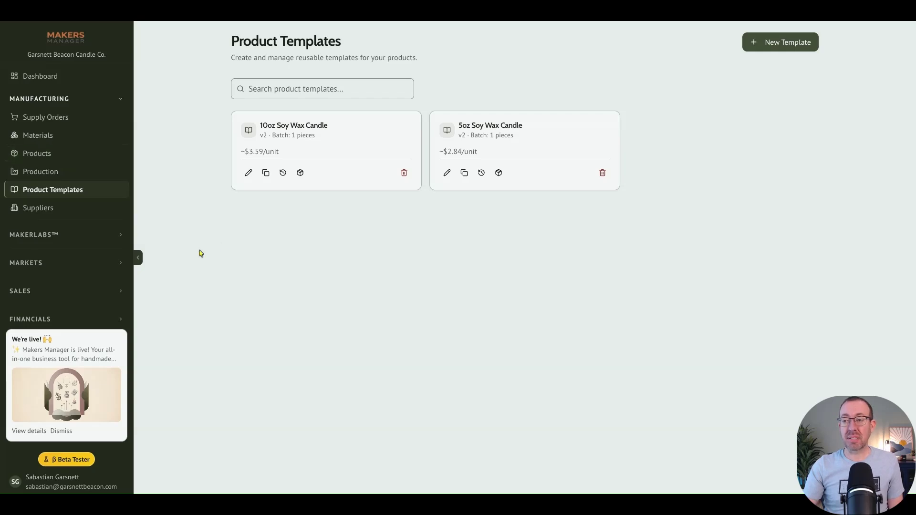
# Start a new item of type Product in the products list and name it "Lemon Pound Cake Candle 10oz"
pyautogui.click(45, 154)
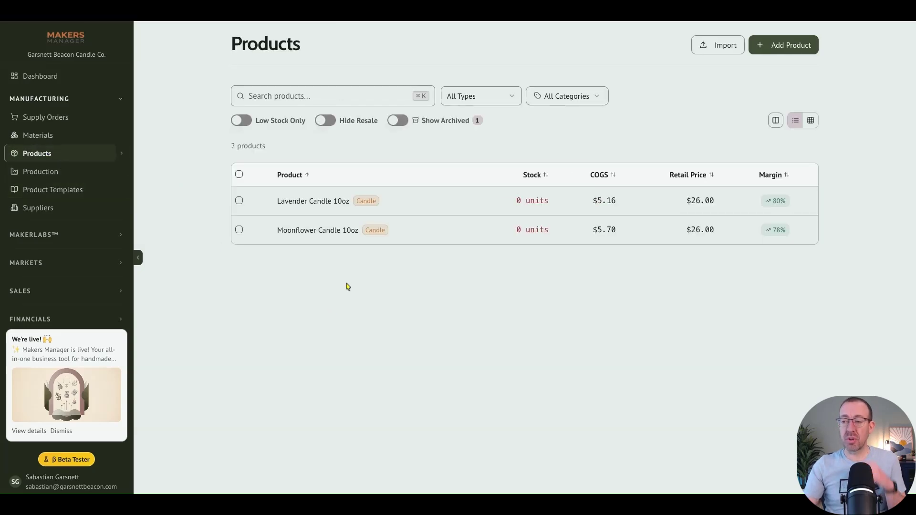
pyautogui.click(777, 51)
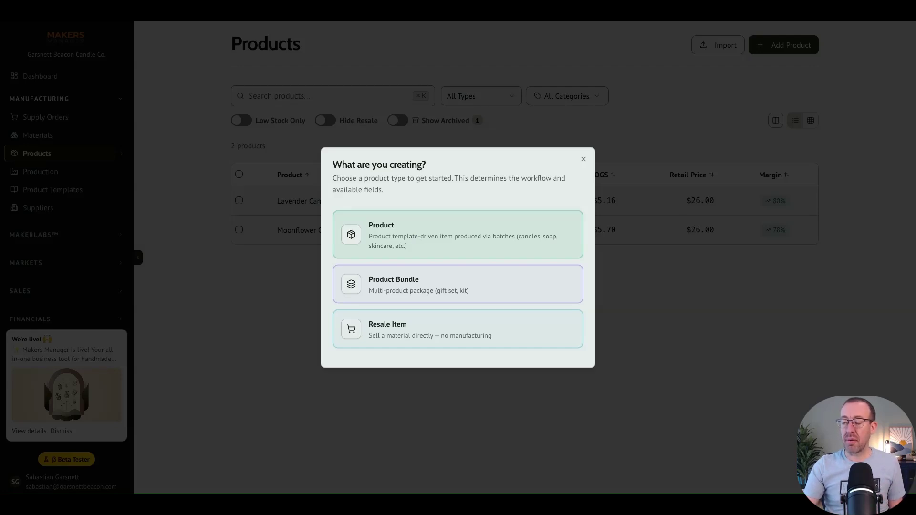
pyautogui.click(458, 235)
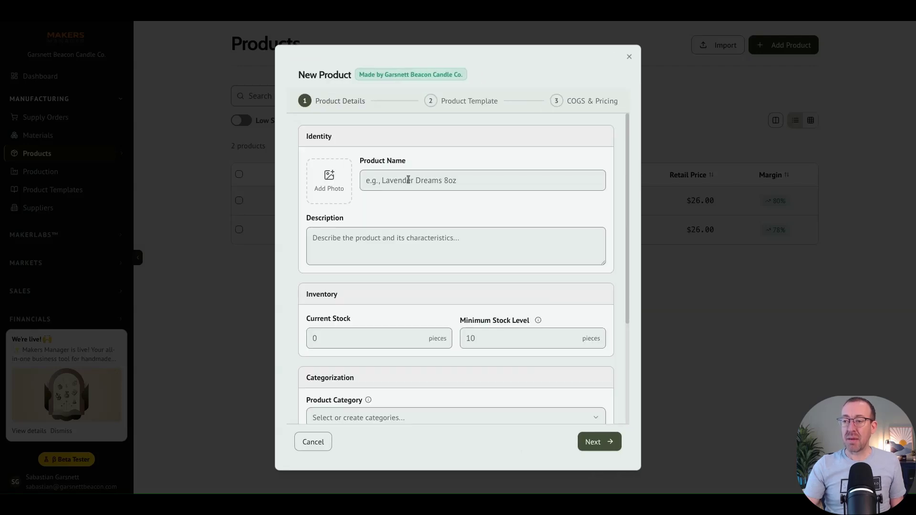
pyautogui.click(407, 180)
pyautogui.write('Lemon')
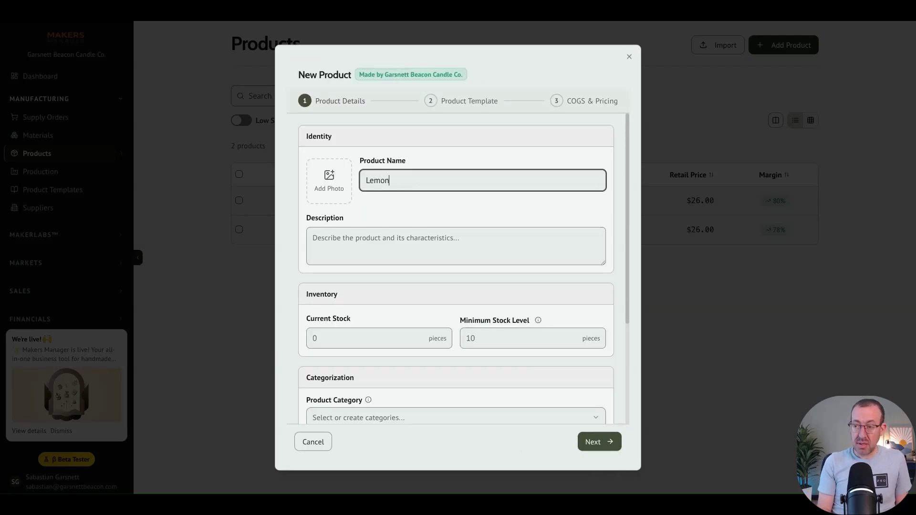
pyautogui.write(' Pound Cake Candle 10oz')
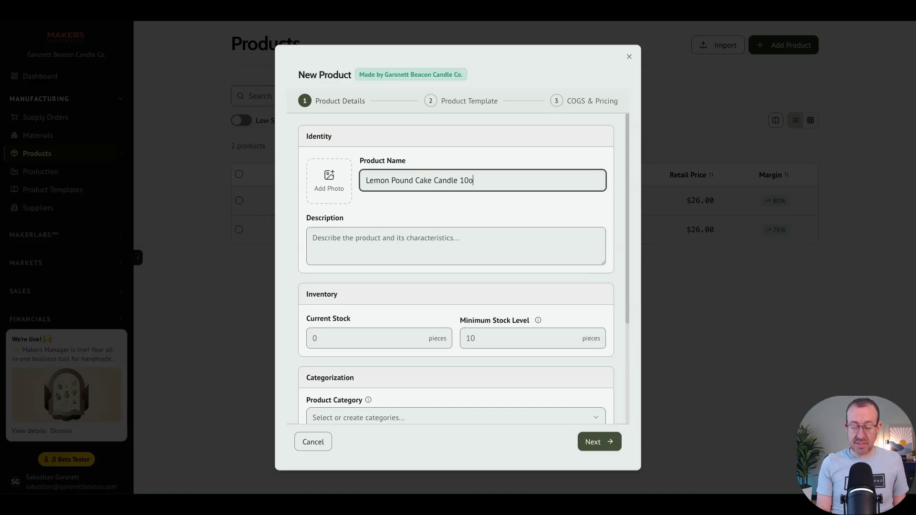
pyautogui.doubleClick(461, 180)
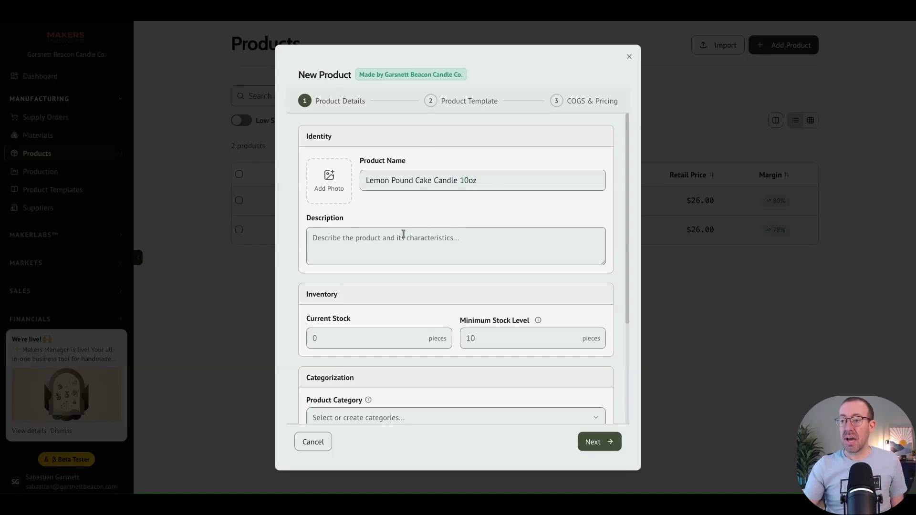
# Set the new product's minimum stock level to 5 pieces
pyautogui.click(367, 338)
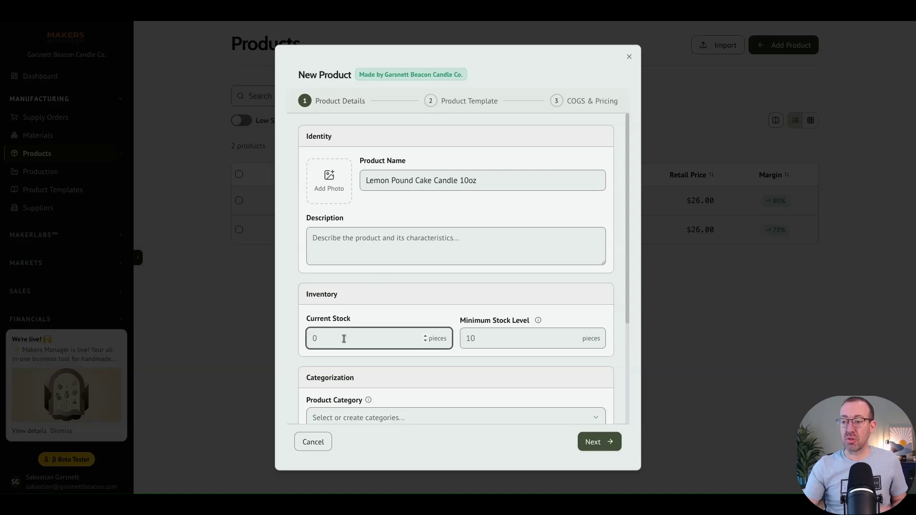
pyautogui.click(508, 338)
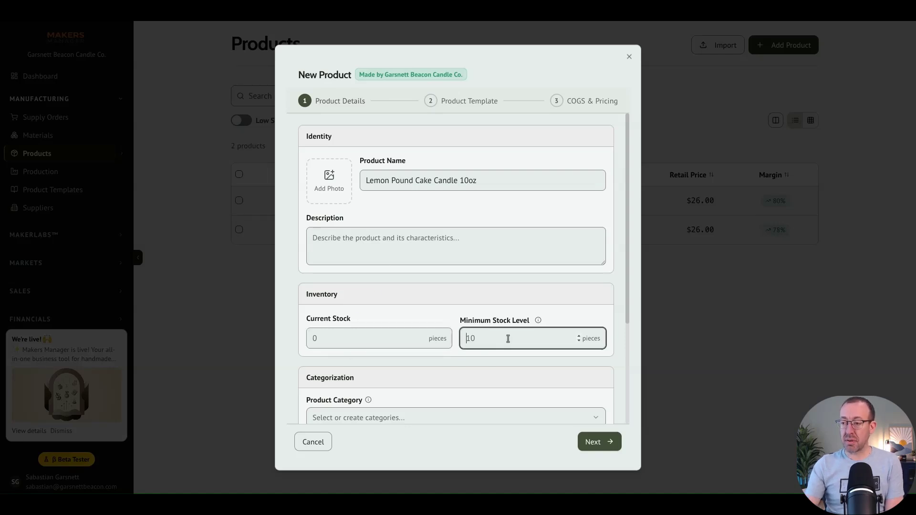
pyautogui.press('BackSpace')
pyautogui.press('BackSpace')
pyautogui.write('5')
pyautogui.click(456, 306)
# Assign the Candle category to the product and set its season to Fall
pyautogui.scroll(-3, 432, 302)
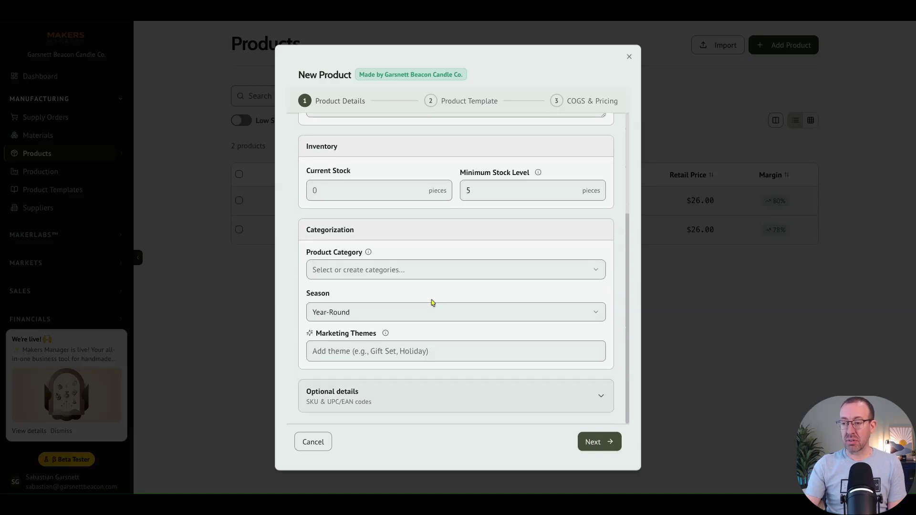
pyautogui.click(359, 275)
pyautogui.click(355, 330)
pyautogui.click(445, 251)
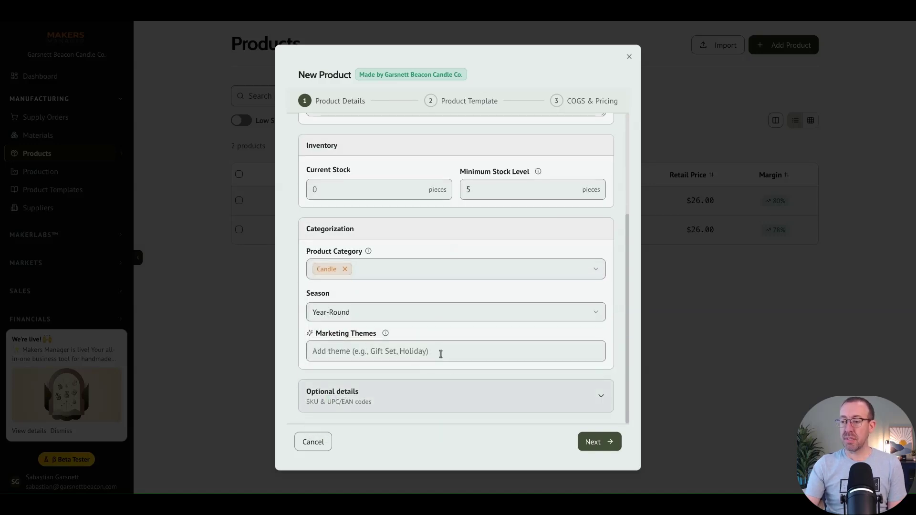
pyautogui.click(376, 313)
pyautogui.click(377, 370)
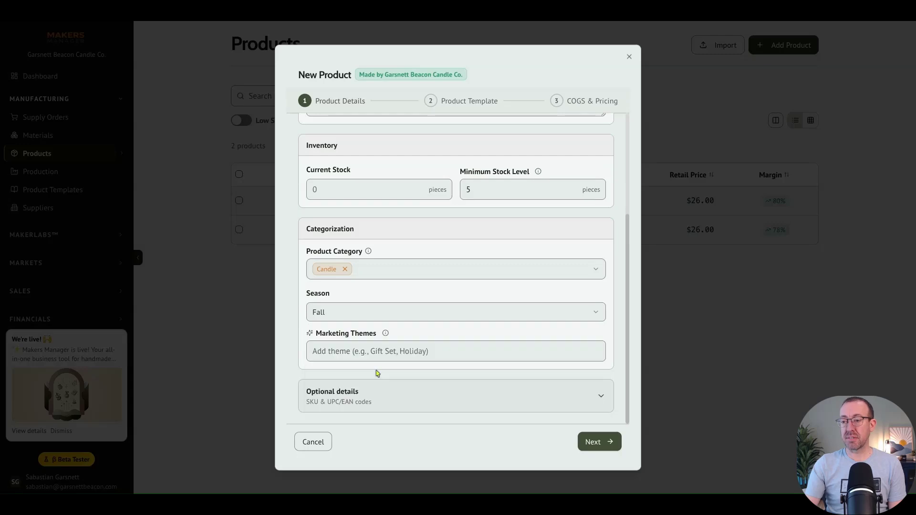
# Continue to the product template stage and apply the 10oz Soy Wax Candle template
pyautogui.click(593, 446)
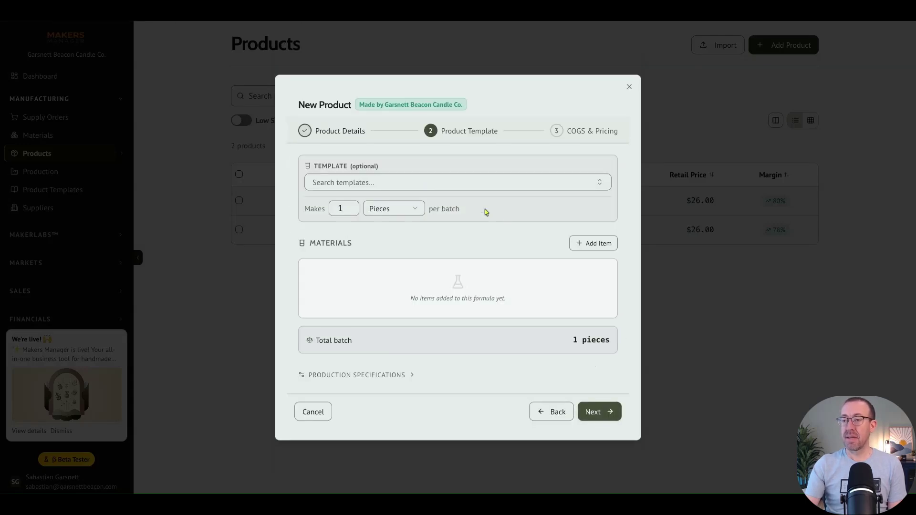
pyautogui.click(386, 184)
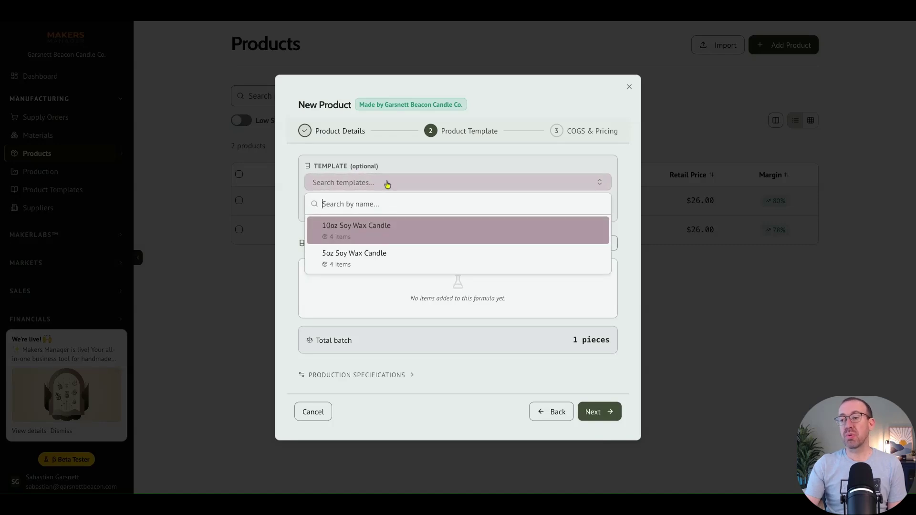
pyautogui.click(419, 230)
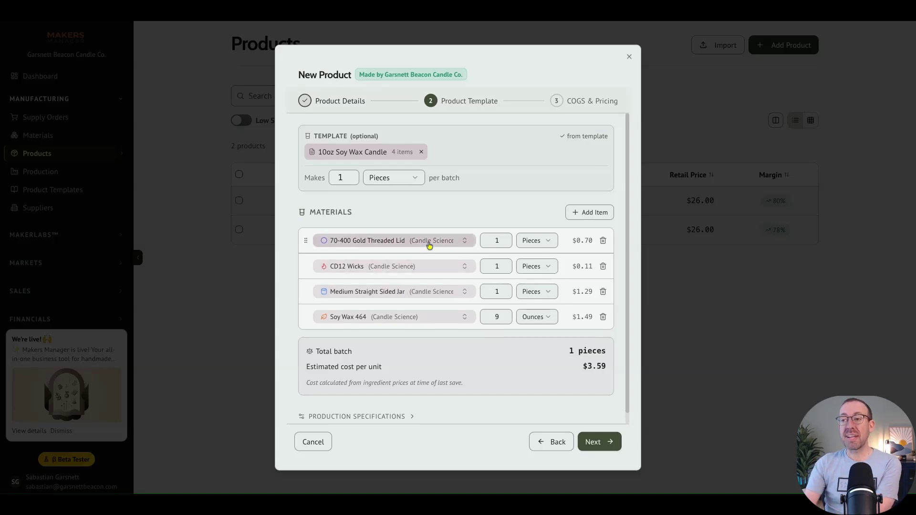
# Add Lemon Pound Cake Fragrance Oil to the product's materials with a quantity of 1 ounce
pyautogui.click(590, 216)
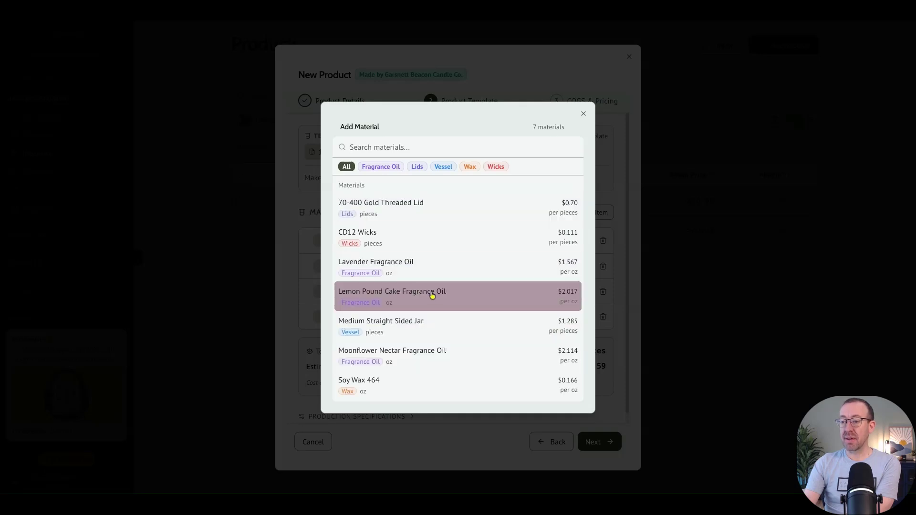
pyautogui.click(468, 300)
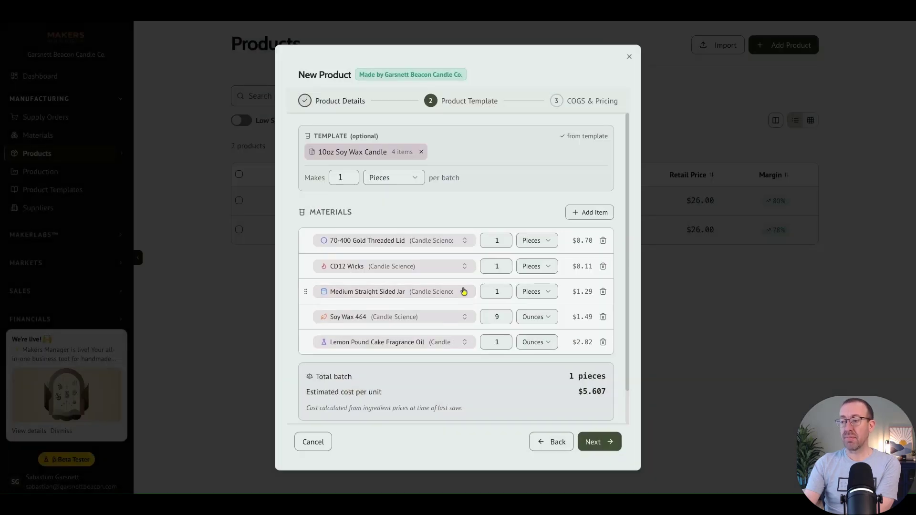
pyautogui.click(503, 341)
pyautogui.click(504, 345)
pyautogui.click(499, 372)
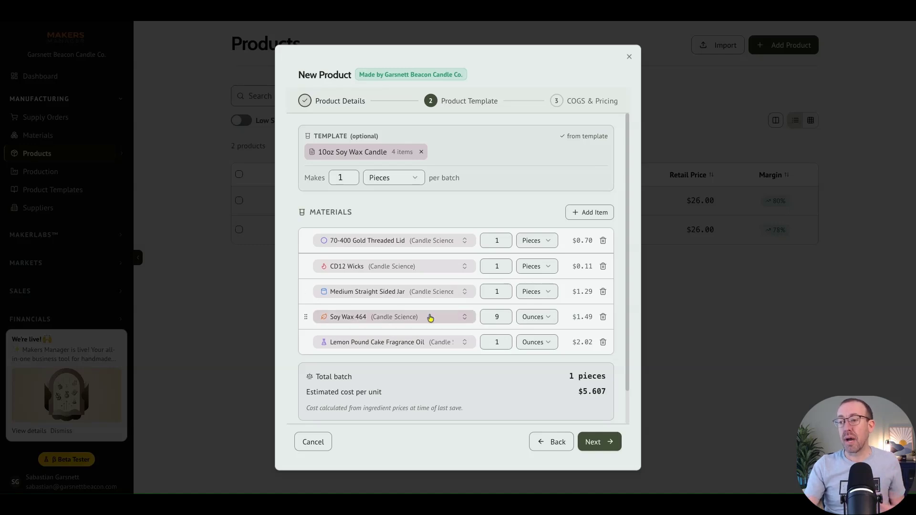
# Set the retail price to $26, adjust the wholesale price, and create the product
pyautogui.click(593, 441)
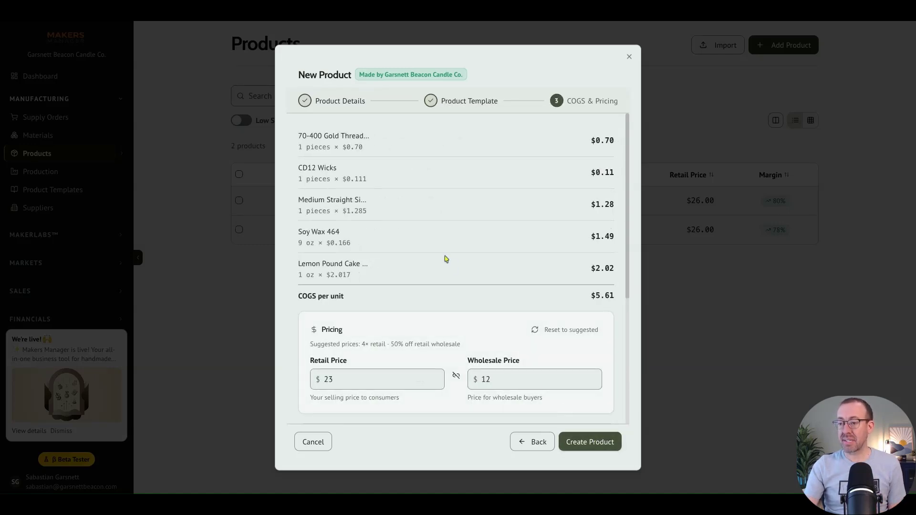
pyautogui.scroll(-2, 446, 258)
pyautogui.click(376, 309)
pyautogui.doubleClick(376, 309)
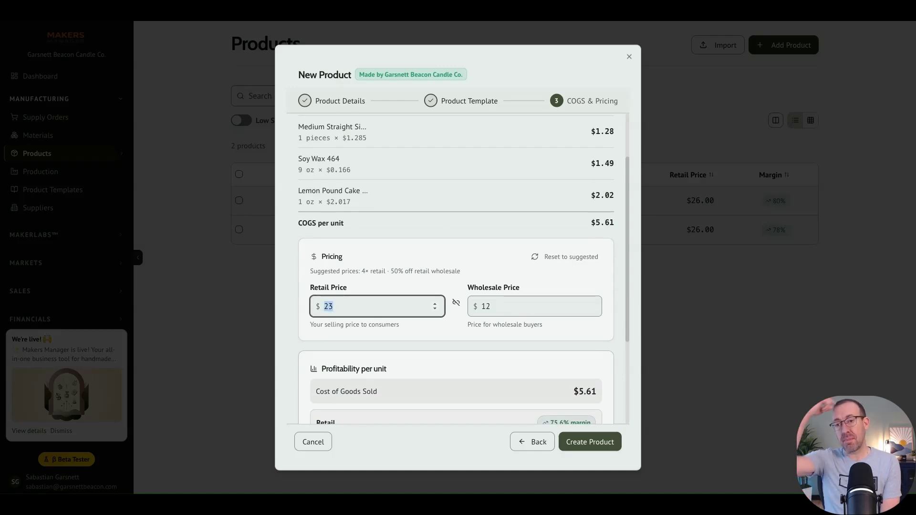
pyautogui.write('26')
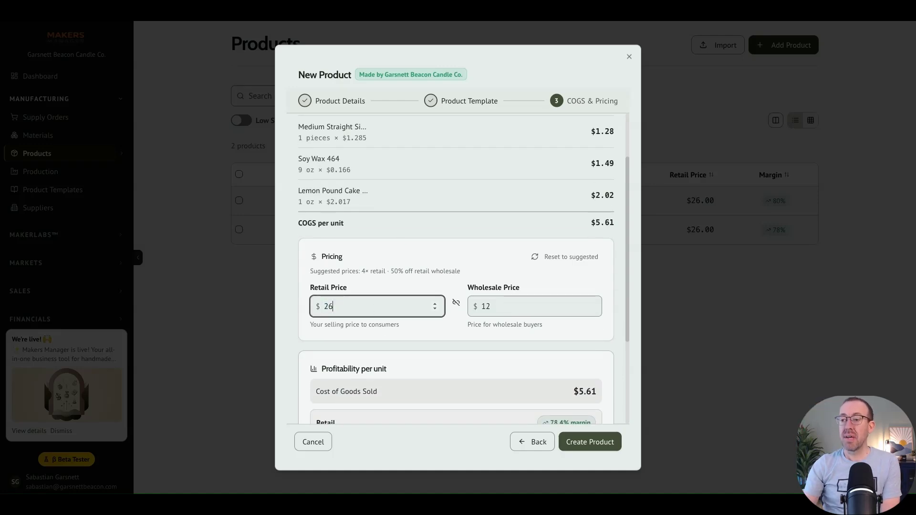
pyautogui.click(499, 309)
pyautogui.write('3')
pyautogui.scroll(-3, 474, 260)
pyautogui.click(590, 445)
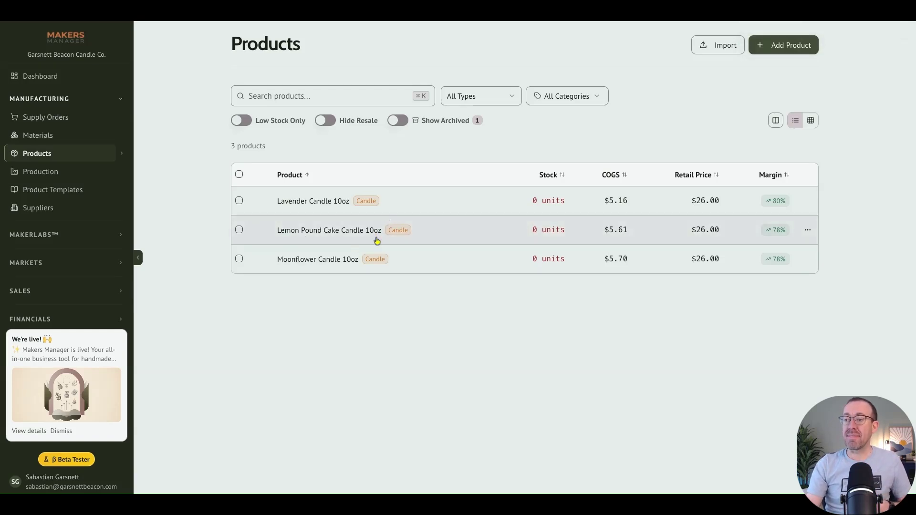
# Review the details of the 5oz Soy Wax Candle product template and close them
pyautogui.click(54, 190)
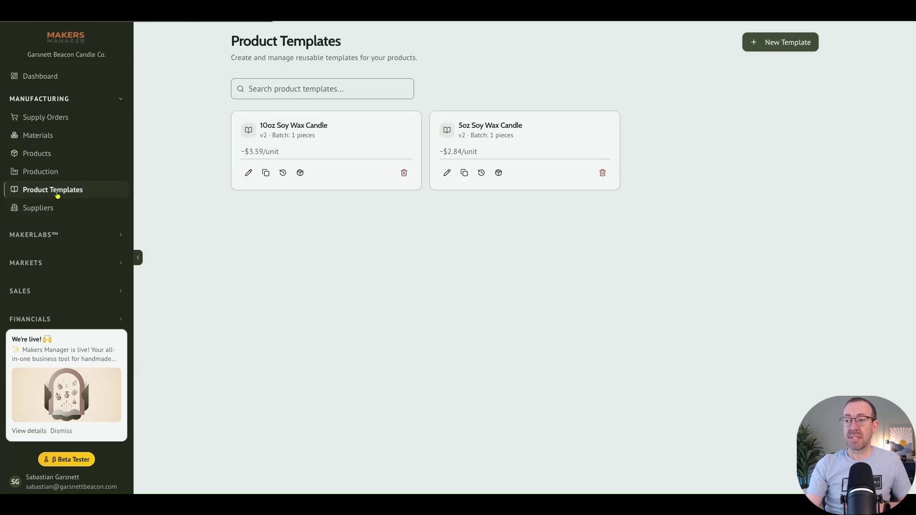
pyautogui.click(524, 136)
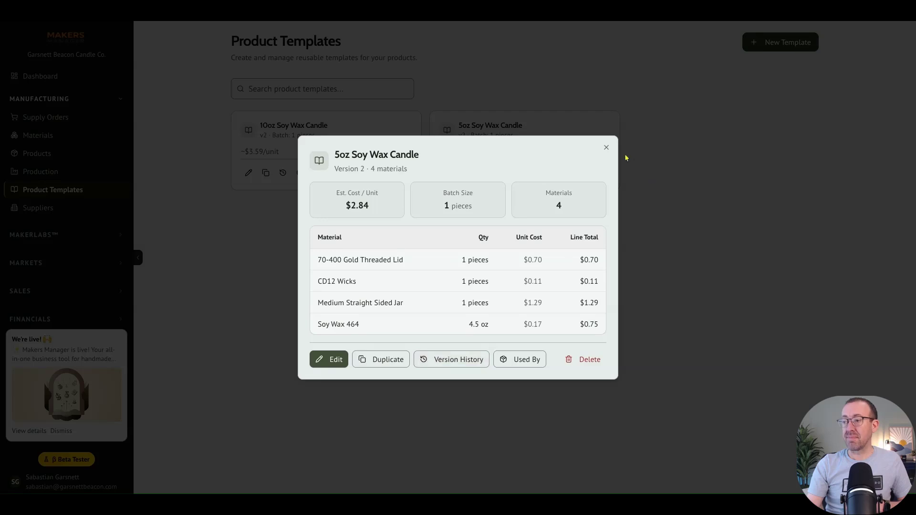
pyautogui.click(607, 147)
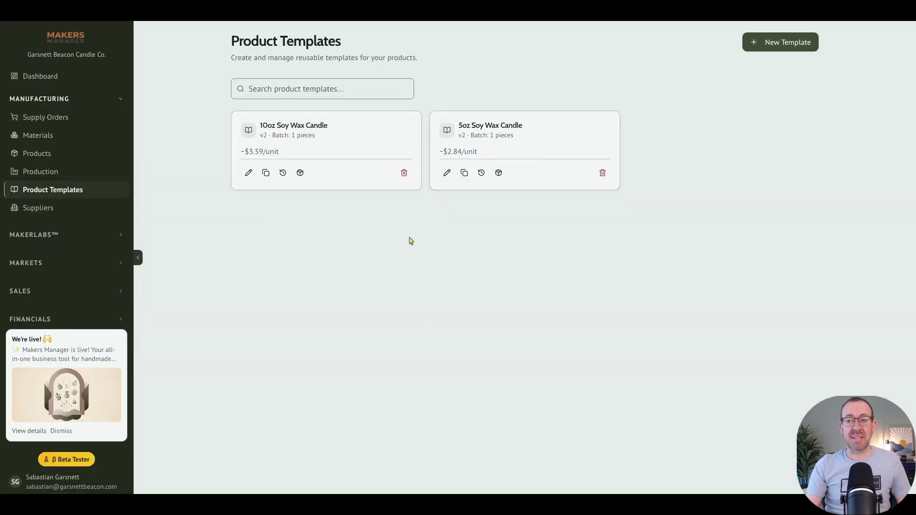
pyautogui.click(54, 153)
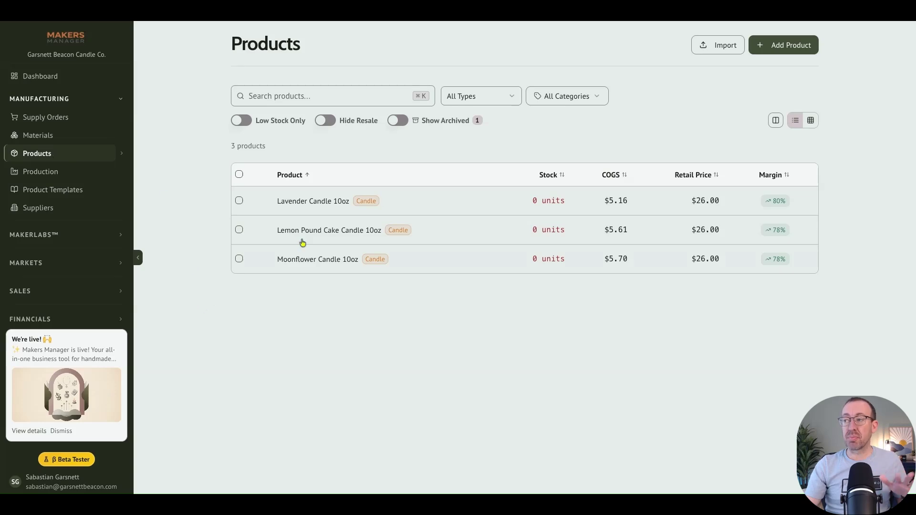
pyautogui.click(795, 50)
pyautogui.click(488, 239)
pyautogui.scroll(-3, 411, 246)
pyautogui.scroll(3, 446, 272)
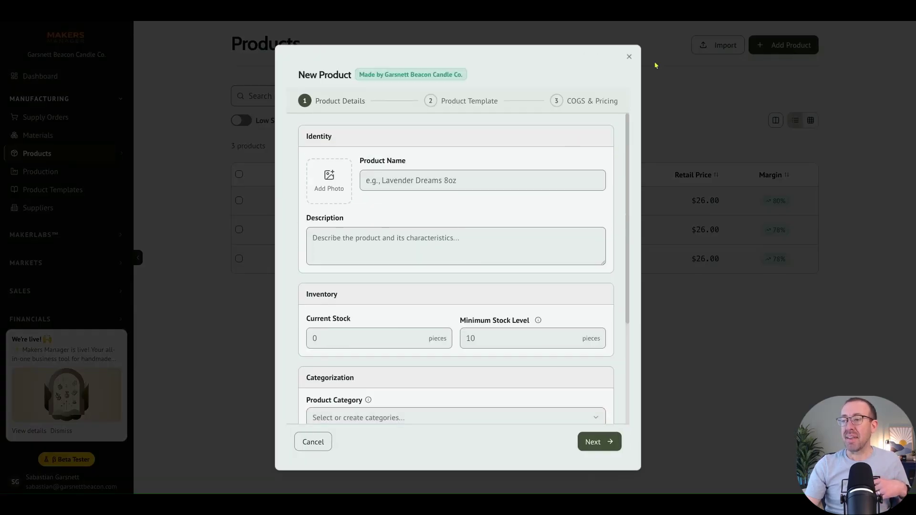
pyautogui.click(629, 58)
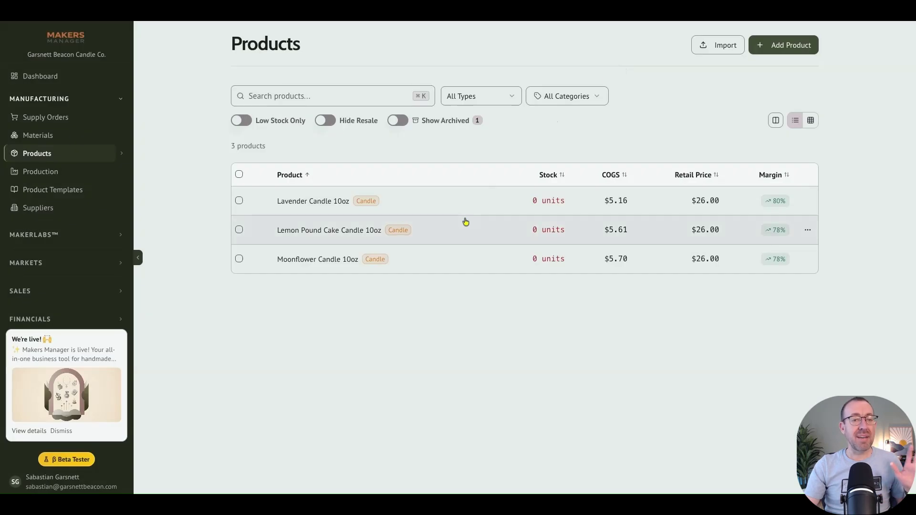